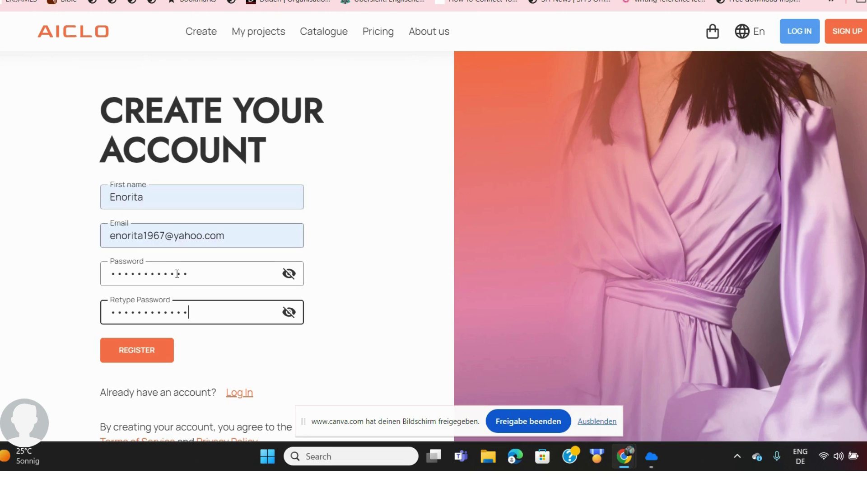
Submit the completed account registration form and save the new login in the browser's password manager
click(149, 354)
click(148, 352)
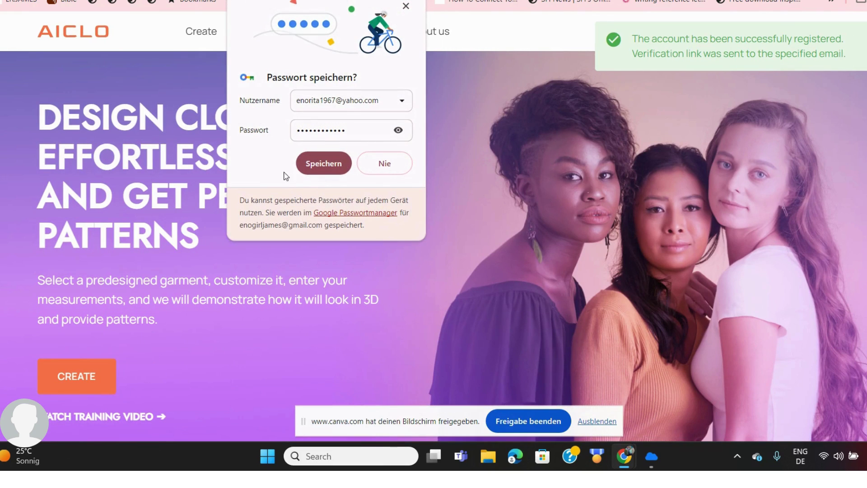
click(333, 163)
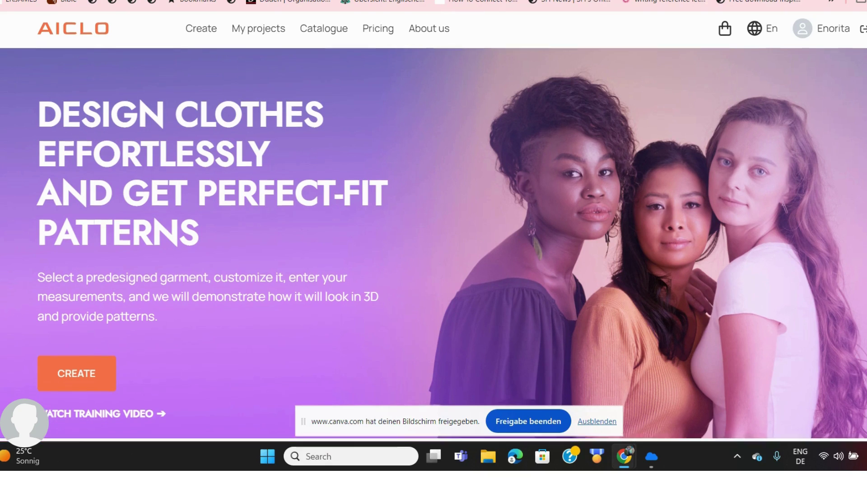
Look over the home page and start creating a new garment design
scroll(434, 225, down, 10)
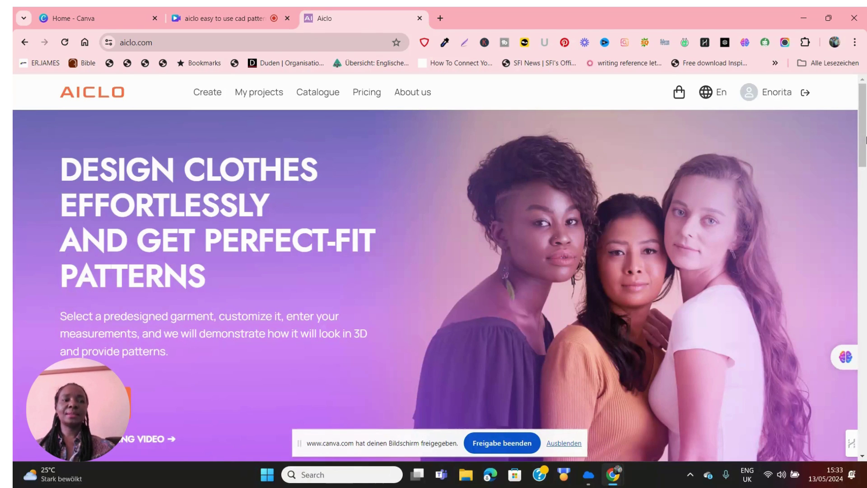
scroll(865, 140, down, 12)
scroll(864, 144, up, 11)
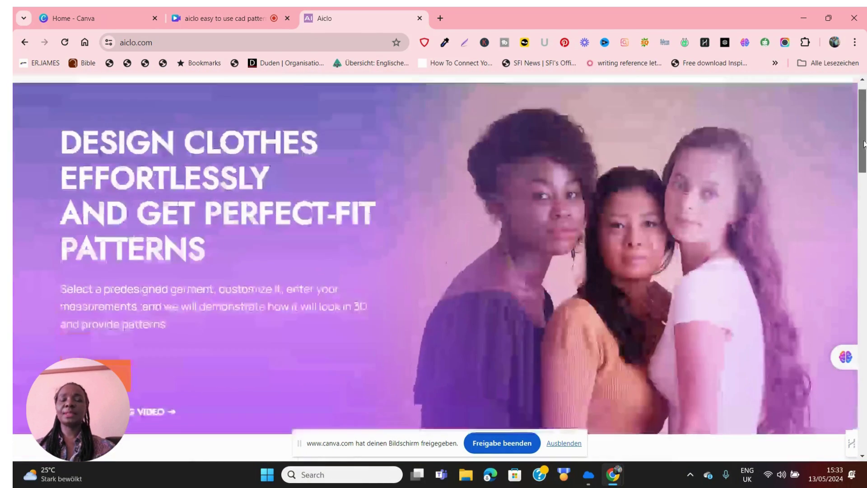
drag(864, 143, 863, 108)
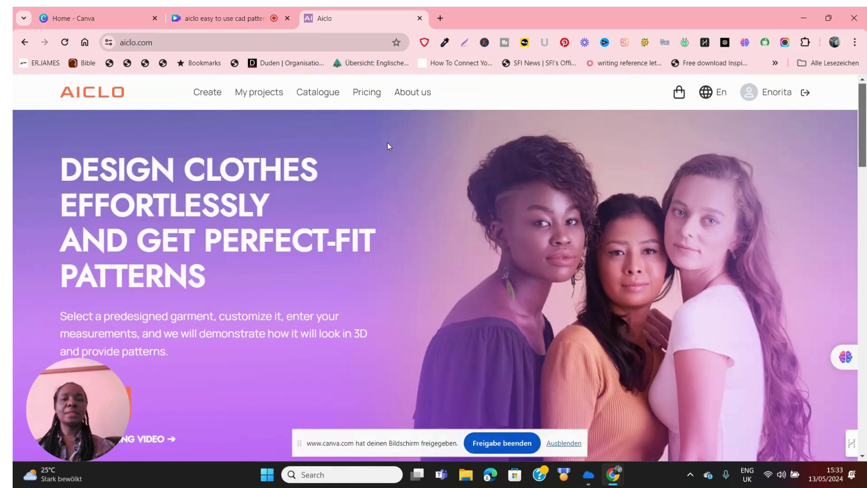
click(206, 94)
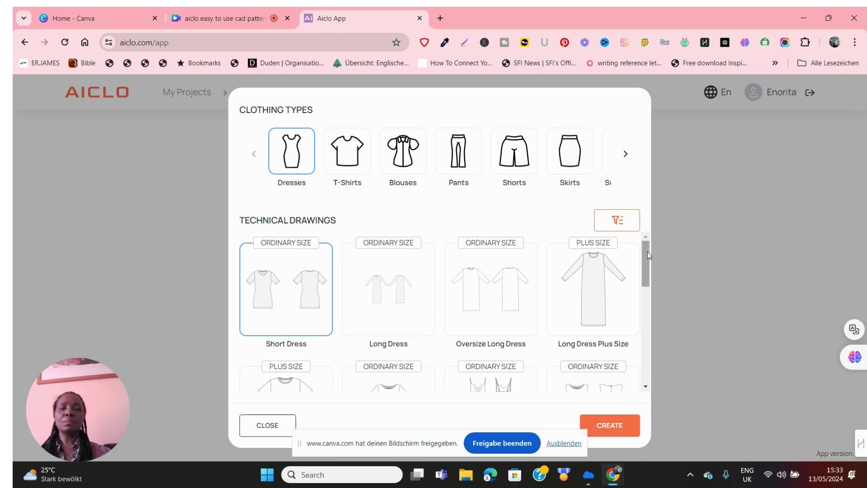
Browse the technical drawings available for dresses, T-shirts, blouses, pants, shorts, skirts and sweatshirts
mouse_move(647, 252)
mouse_down()
mouse_move(651, 363)
mouse_move(657, 239)
mouse_up()
click(344, 166)
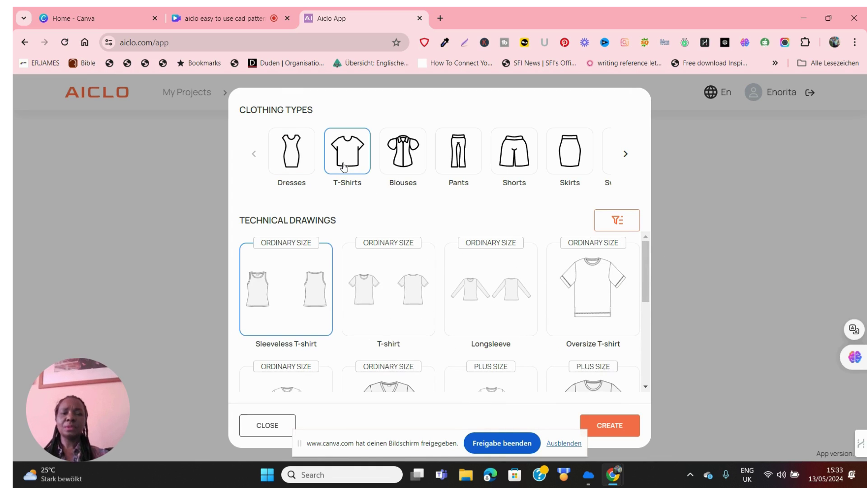
drag(646, 265, 657, 225)
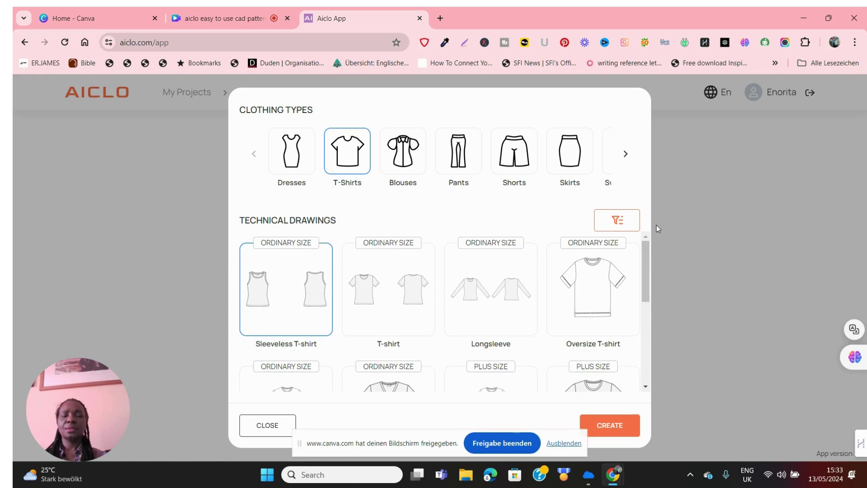
click(403, 154)
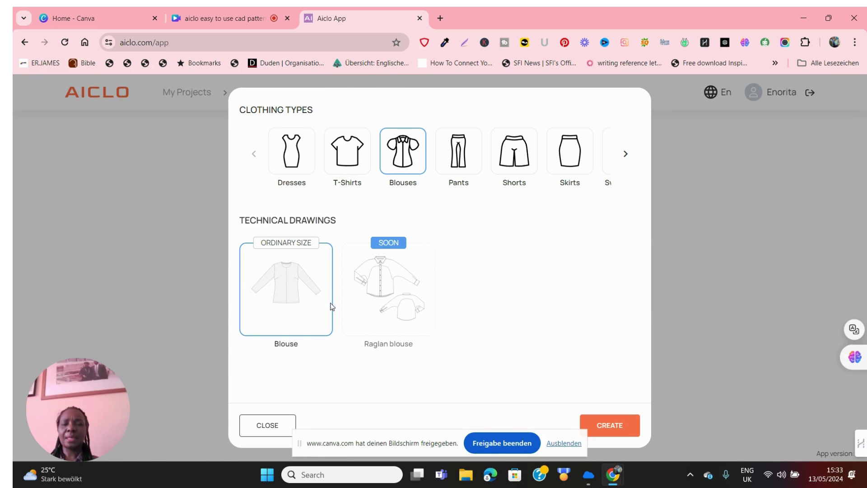
click(468, 167)
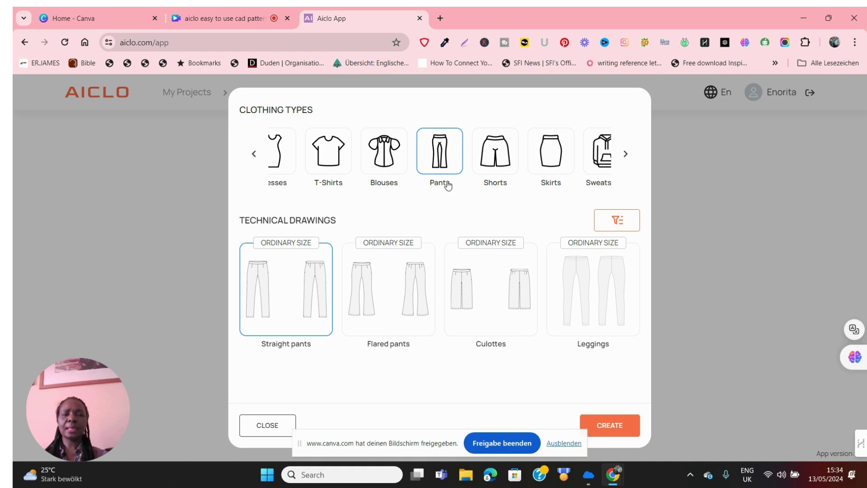
click(498, 150)
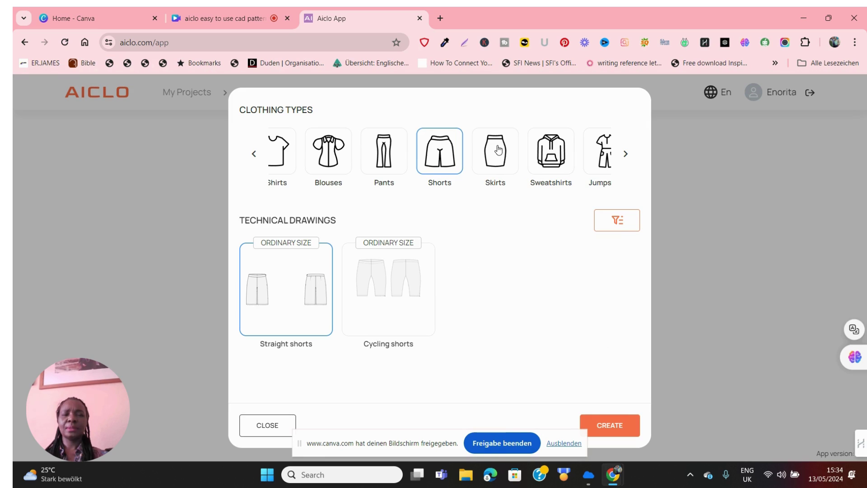
click(499, 150)
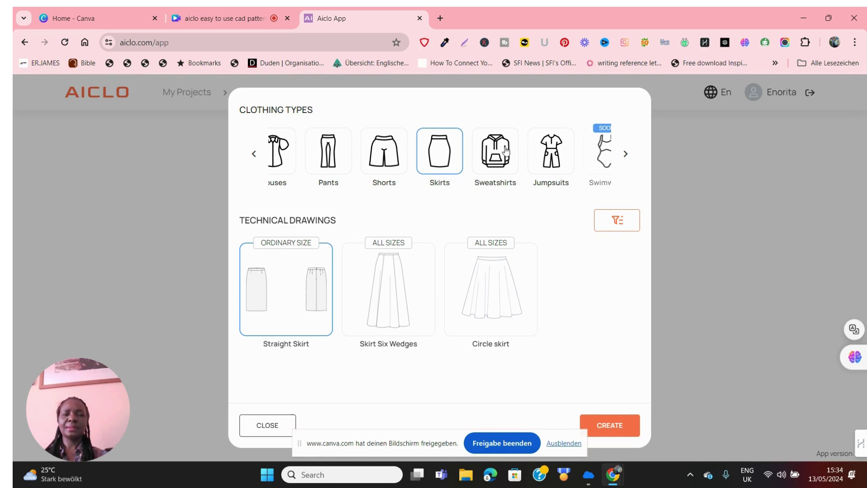
click(504, 154)
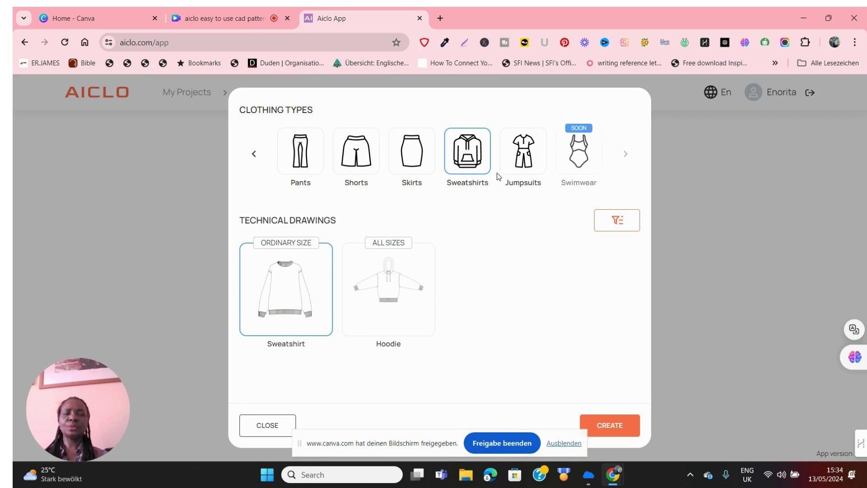
click(254, 155)
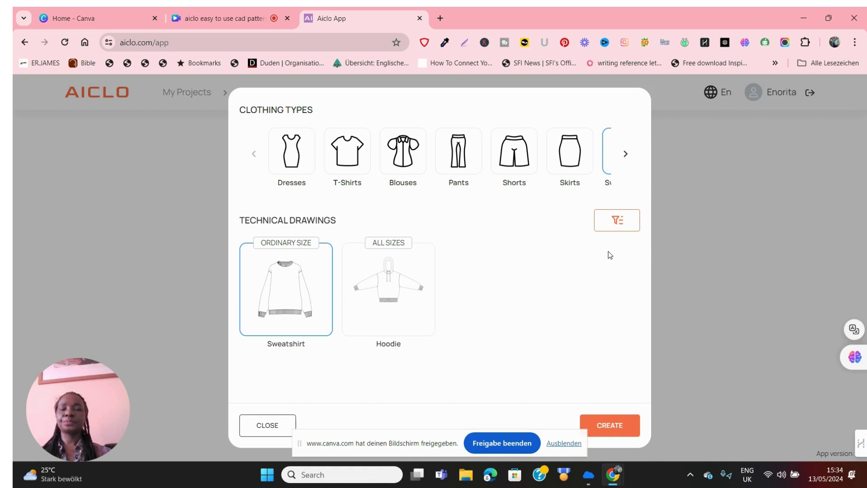
Create a project from the One-Shoulder Dress technical drawing in the Dresses clothing type
click(287, 159)
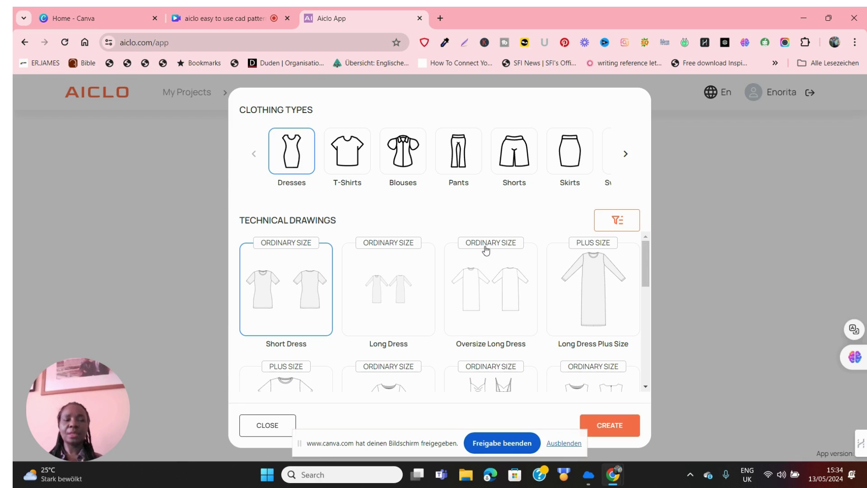
drag(644, 267, 646, 441)
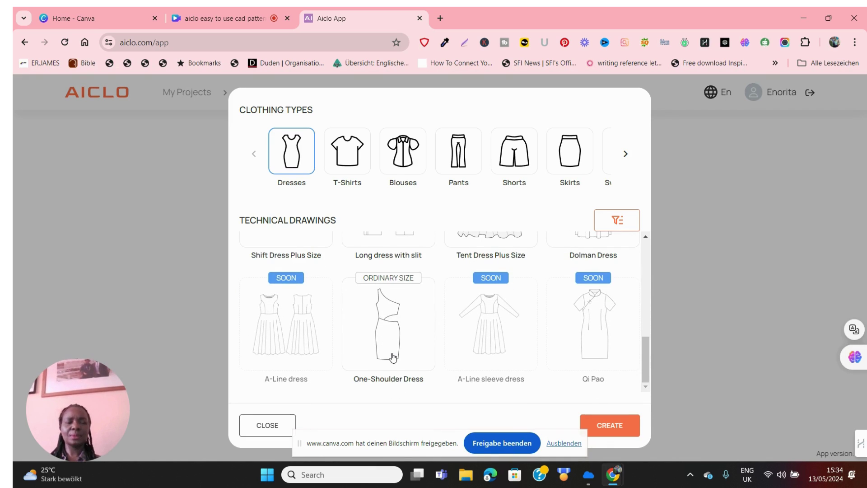
click(397, 333)
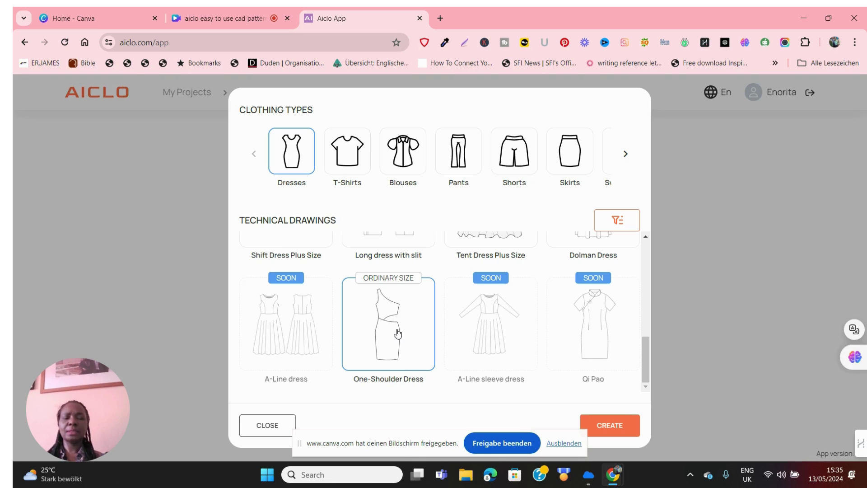
click(615, 422)
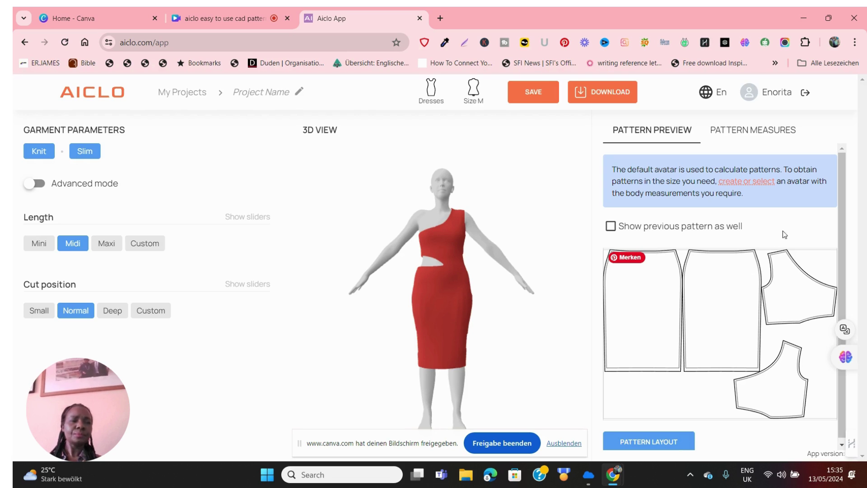
Turn on advanced mode for the garment parameters and set the dress's waist width to 44%
drag(841, 192, 842, 228)
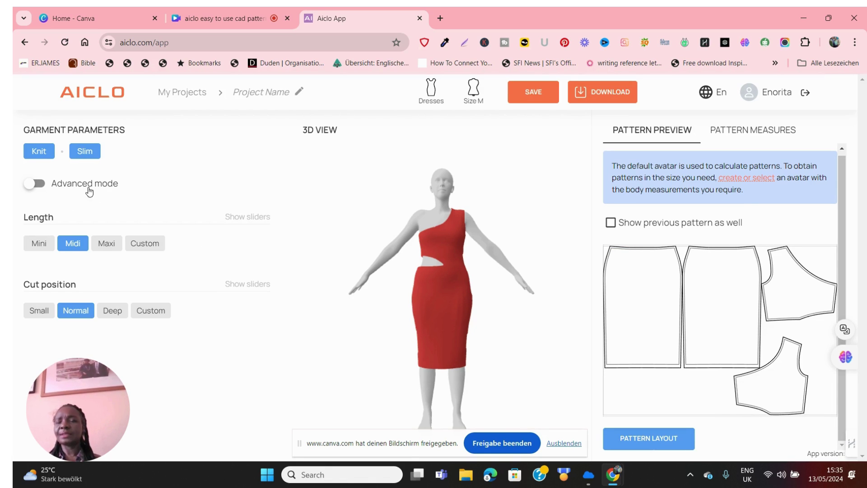
click(40, 183)
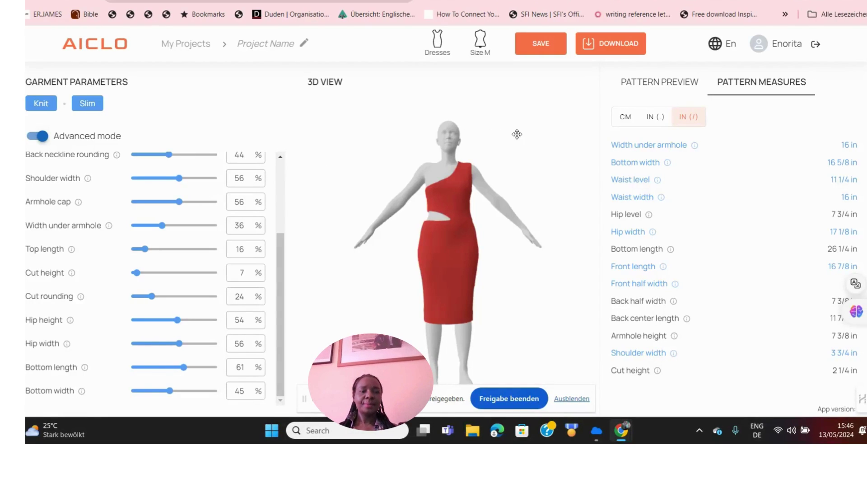
click(664, 84)
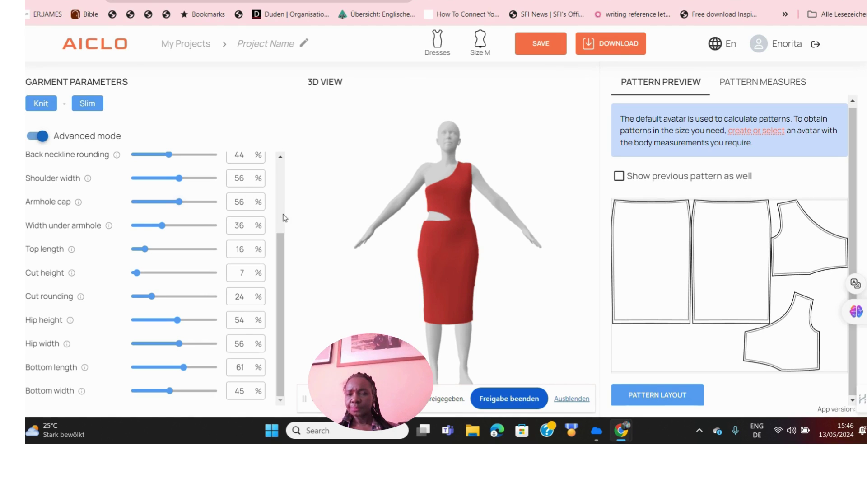
drag(284, 237, 293, 181)
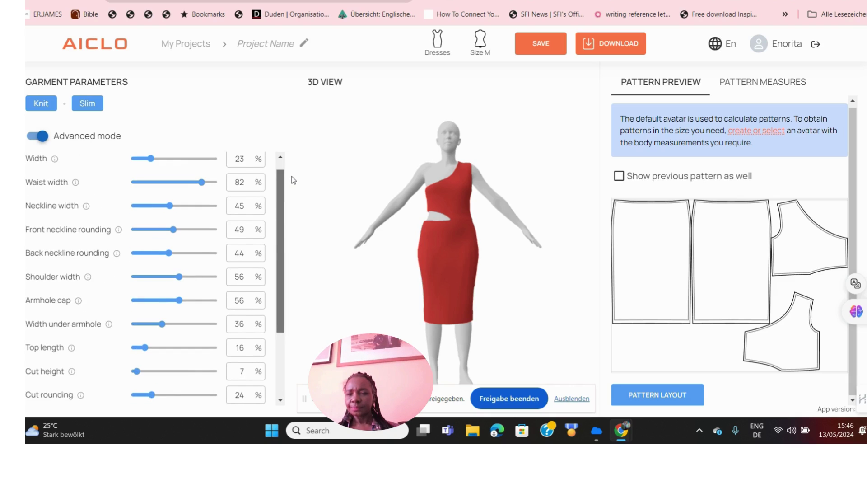
drag(202, 185, 169, 184)
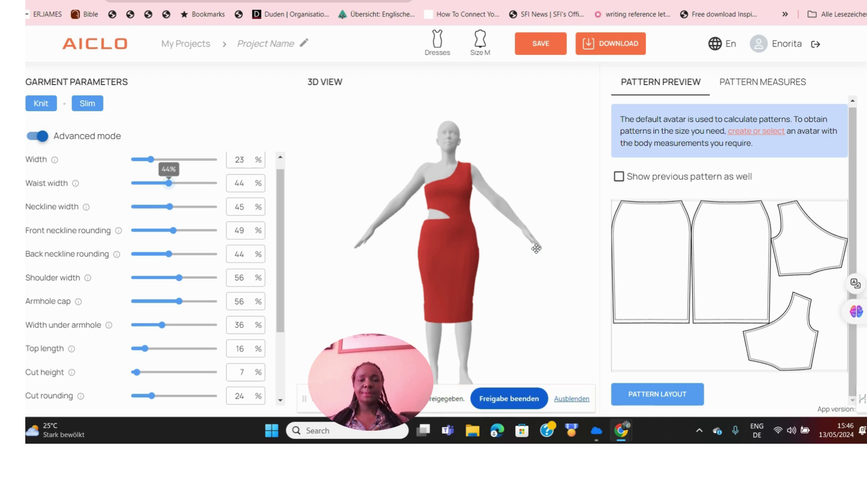
Examine the pattern measures and view where the bottom width lies on the pattern pieces
click(762, 87)
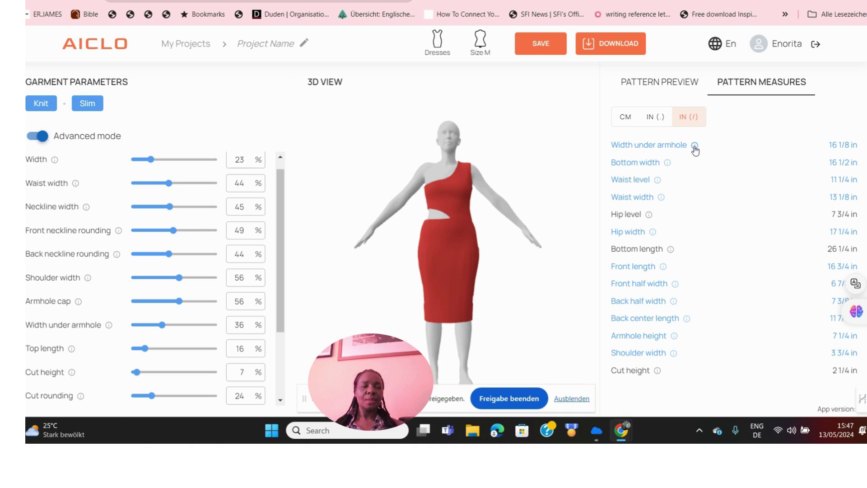
click(668, 163)
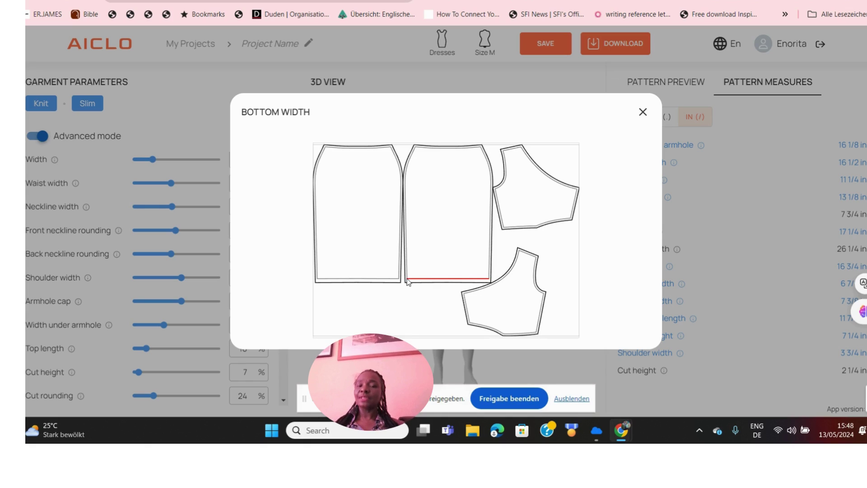
click(643, 112)
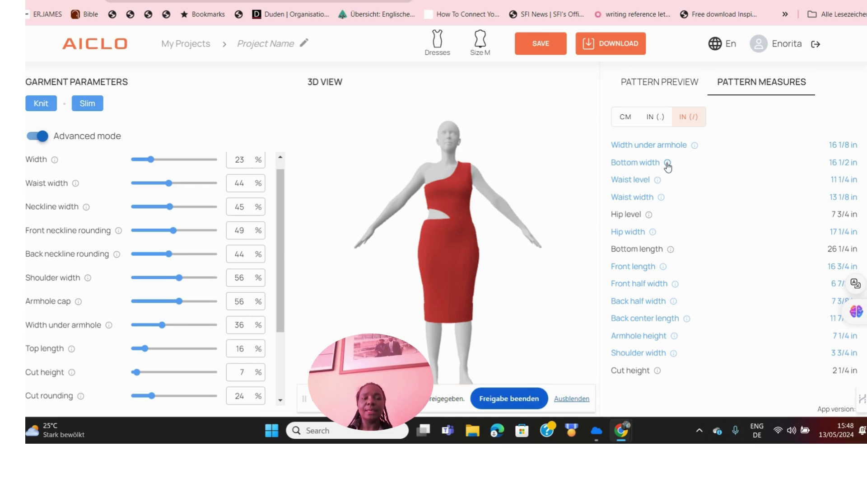
click(667, 164)
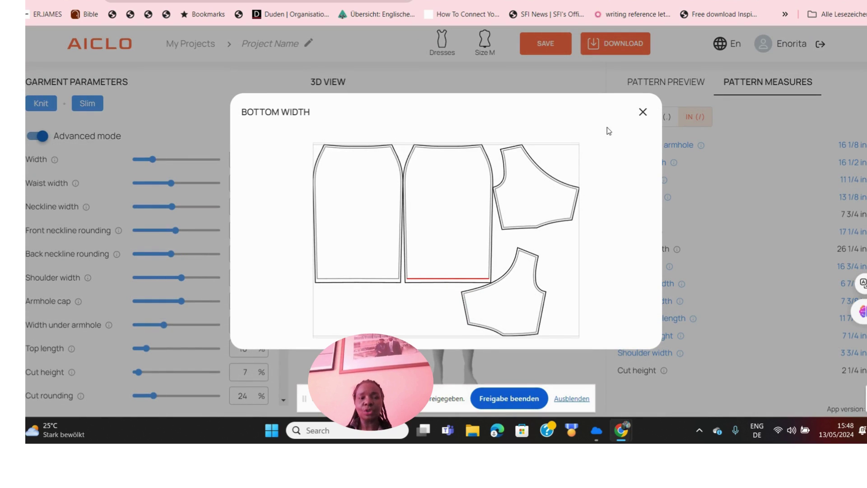
click(644, 111)
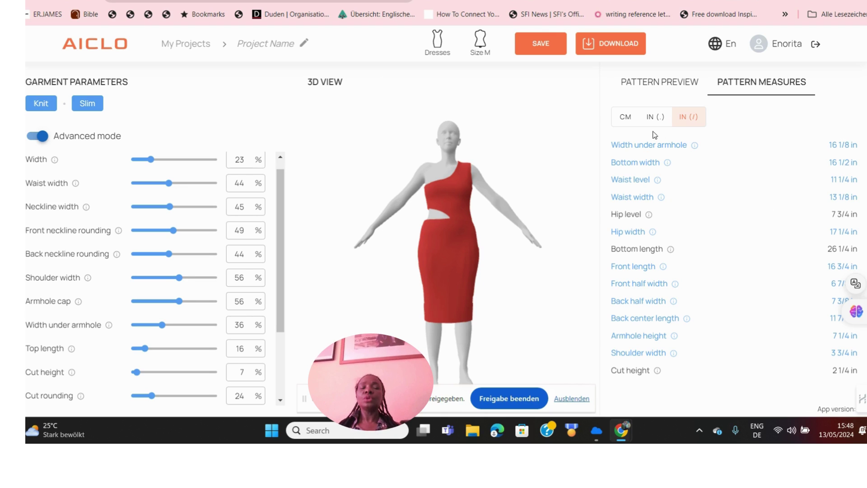
Compare the pattern measures in centimetres and fractional inches, and view where the waist width lies on the pattern
click(628, 120)
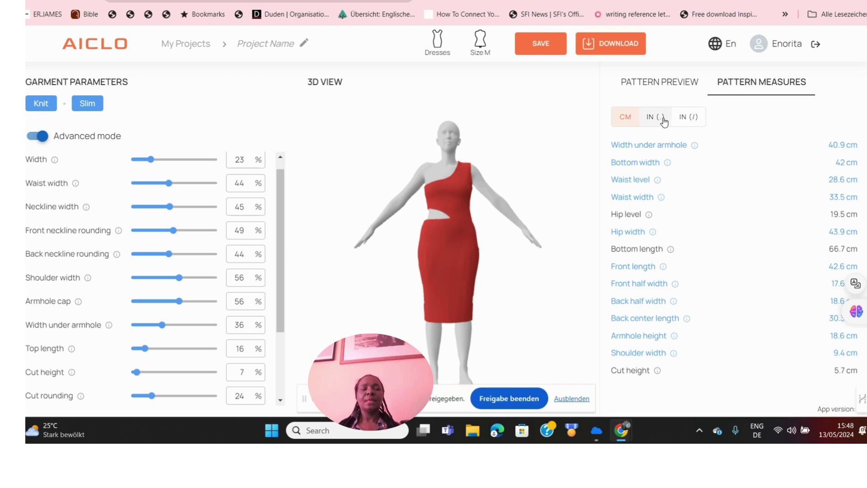
click(686, 118)
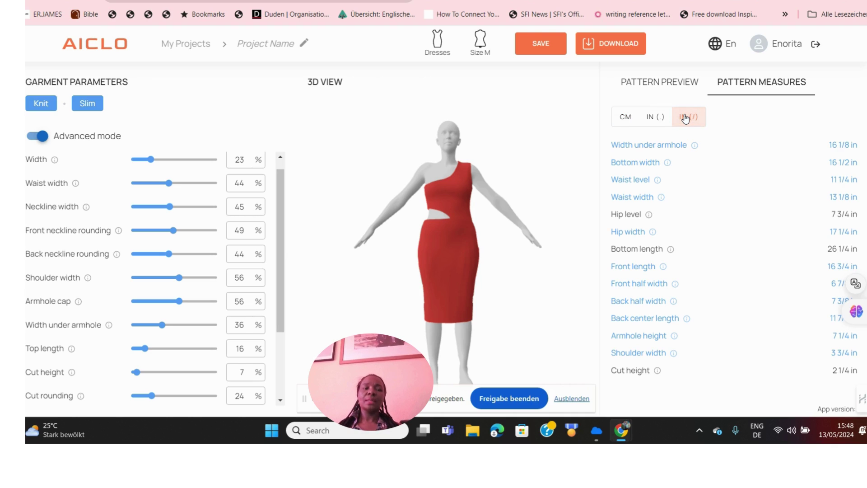
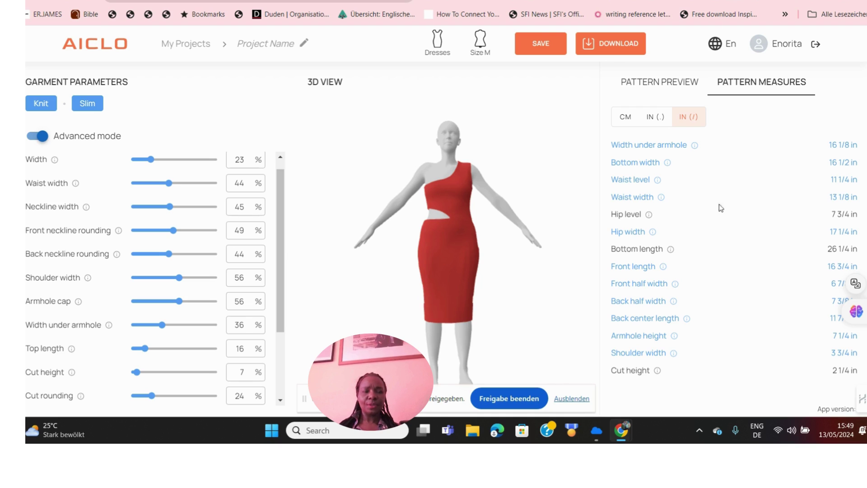
click(661, 197)
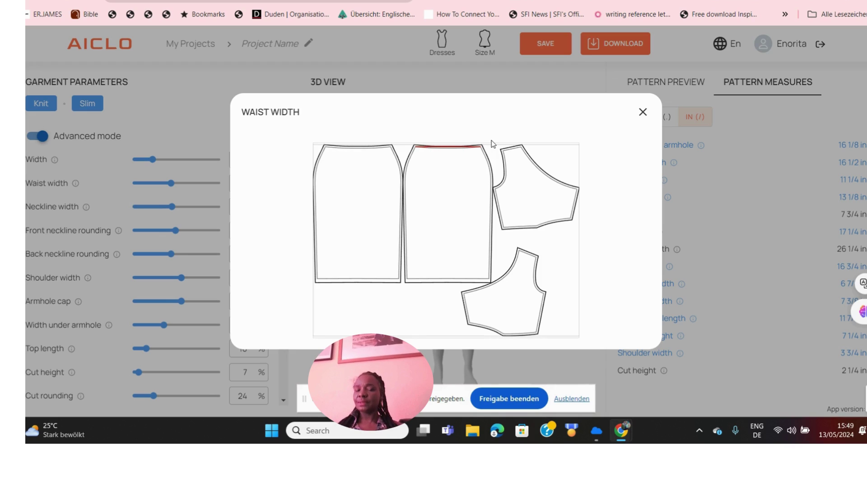
click(643, 112)
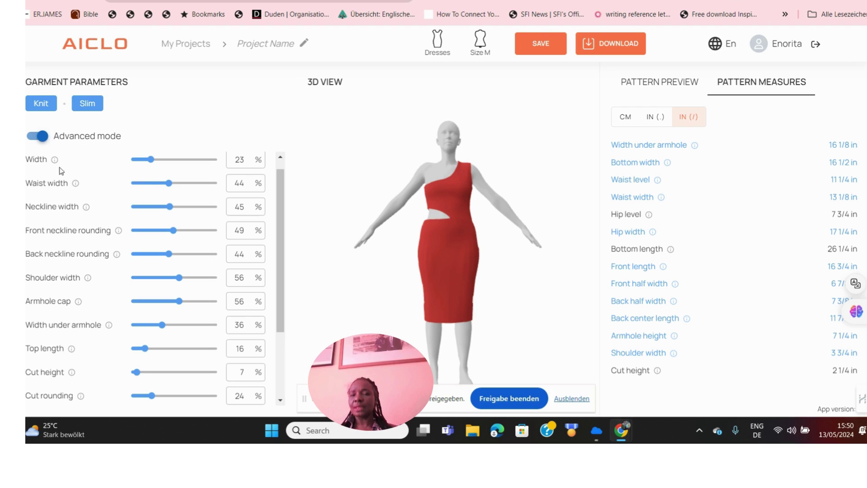
Turn advanced mode off to view the basic length and cut options, and turn it back on
click(42, 137)
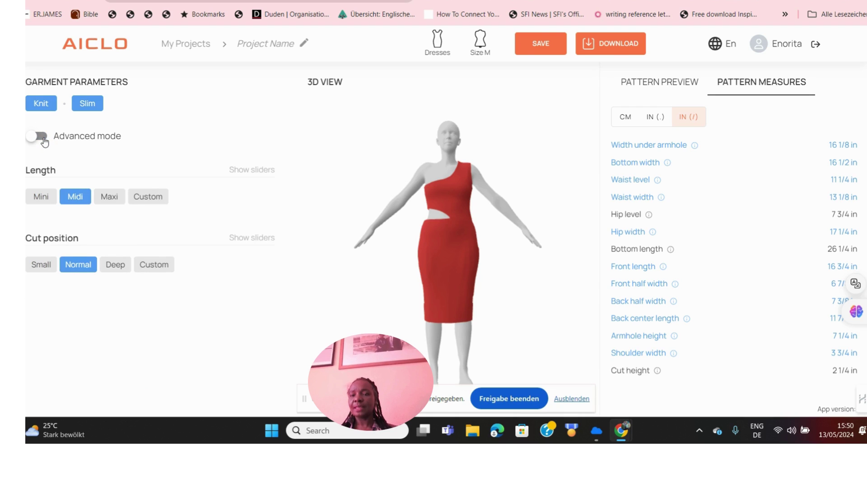
click(43, 139)
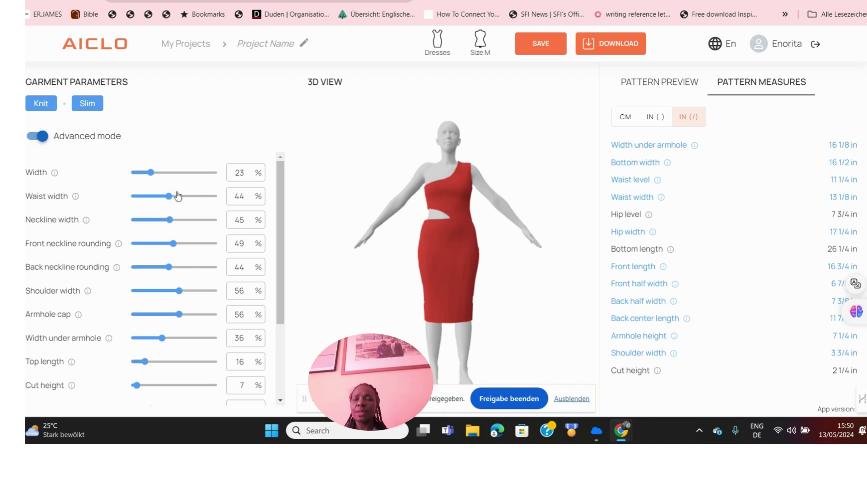
Increase the dress's waist width to 86% in the advanced garment parameters
drag(171, 199, 190, 201)
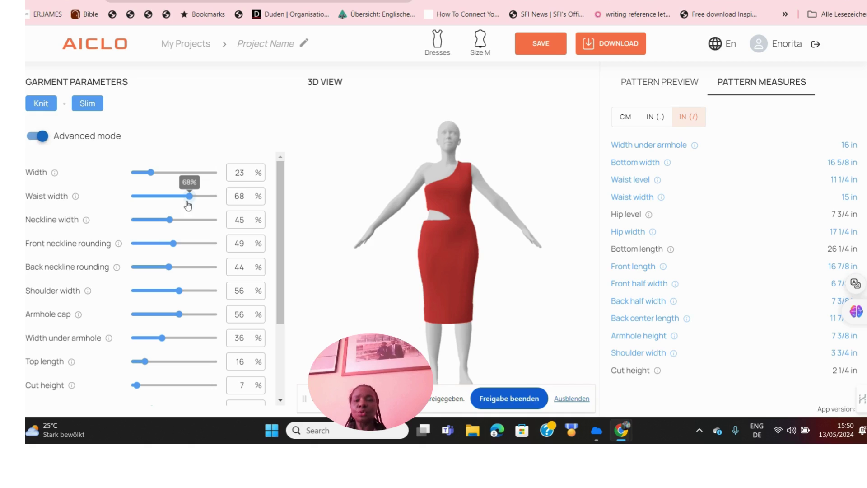
drag(190, 199, 196, 200)
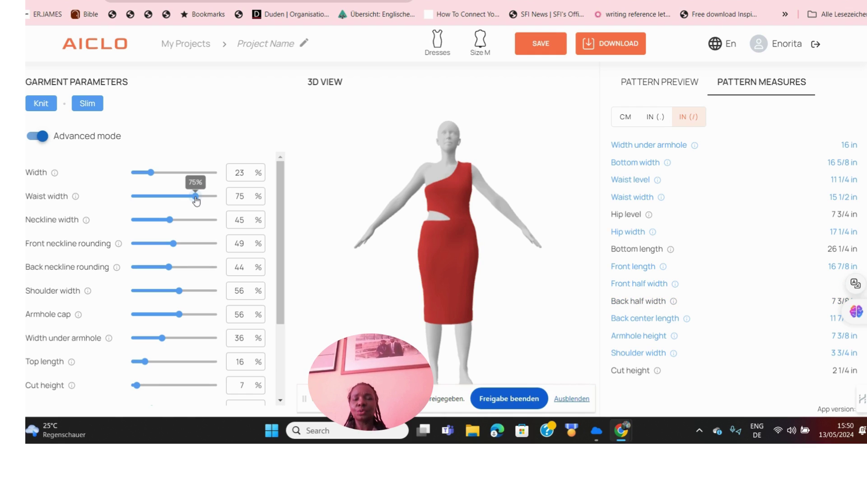
drag(196, 200, 201, 202)
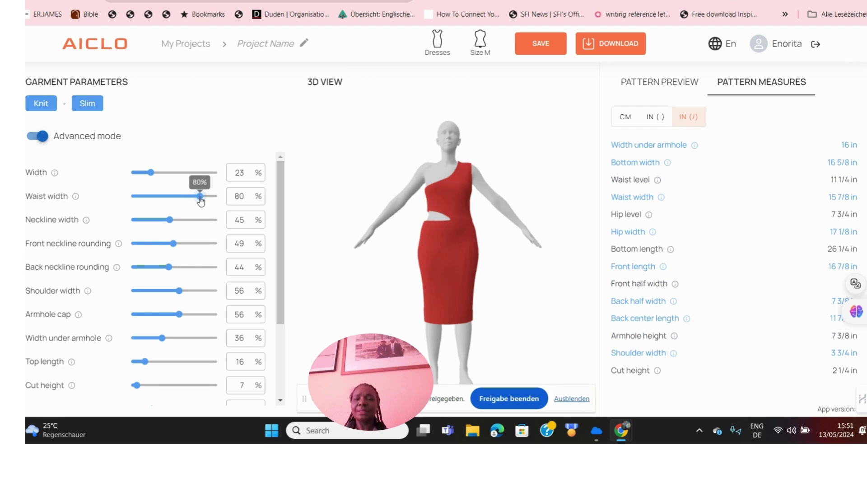
drag(201, 201, 203, 205)
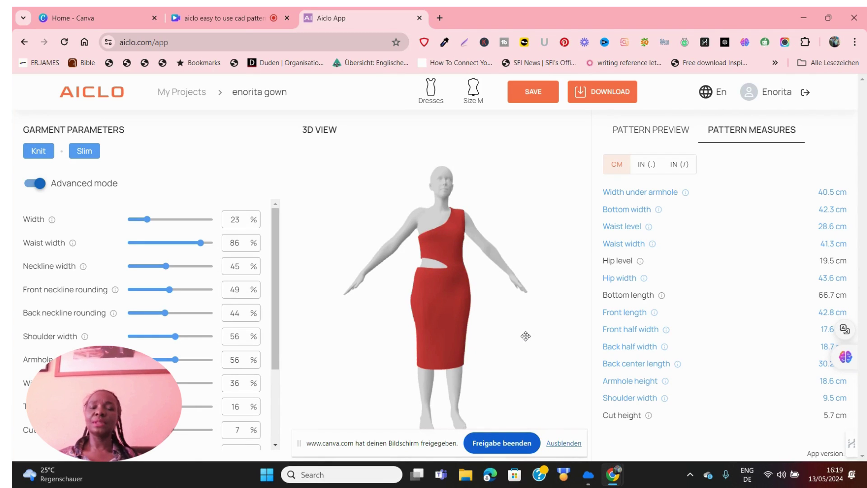
mouse_move(520, 326)
mouse_down()
mouse_move(379, 295)
mouse_move(371, 339)
mouse_move(528, 321)
mouse_up()
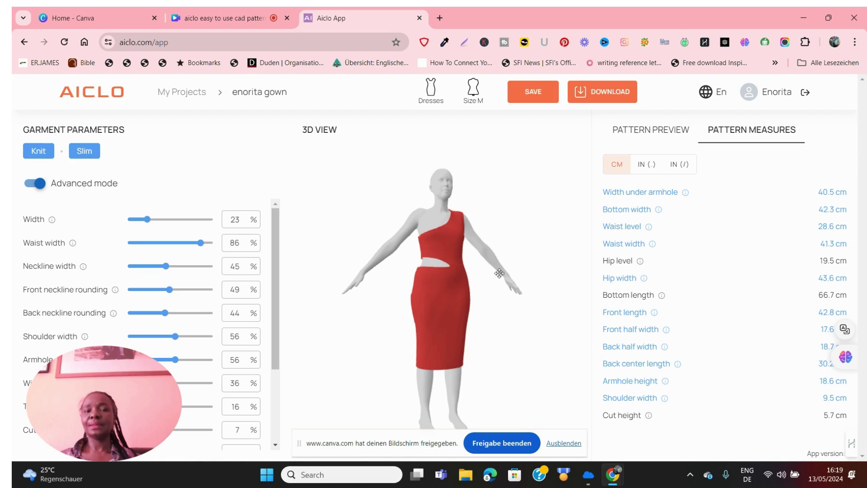
mouse_move(499, 273)
mouse_down()
mouse_move(459, 300)
mouse_move(344, 257)
mouse_move(339, 236)
mouse_move(366, 294)
mouse_move(502, 263)
mouse_move(505, 283)
mouse_up()
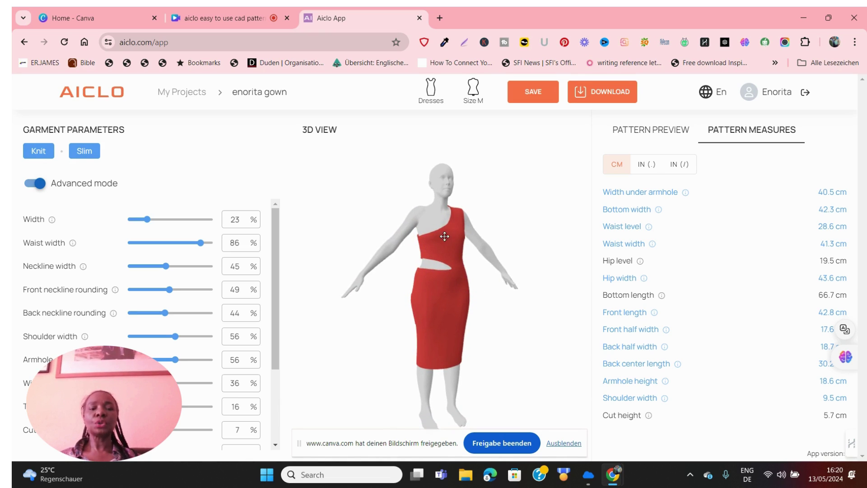
Review the pattern's download options, including file formats, the available PDF sizes and the seam and hem allowances, and leave without downloading
click(609, 93)
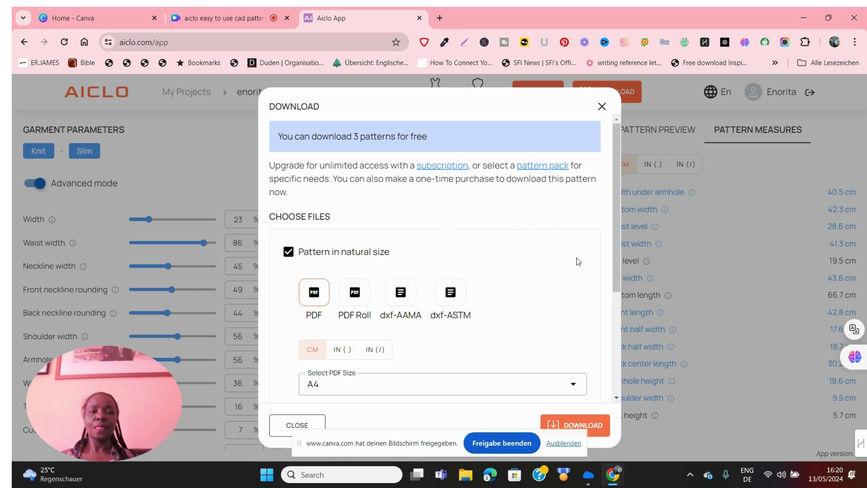
drag(616, 256, 608, 396)
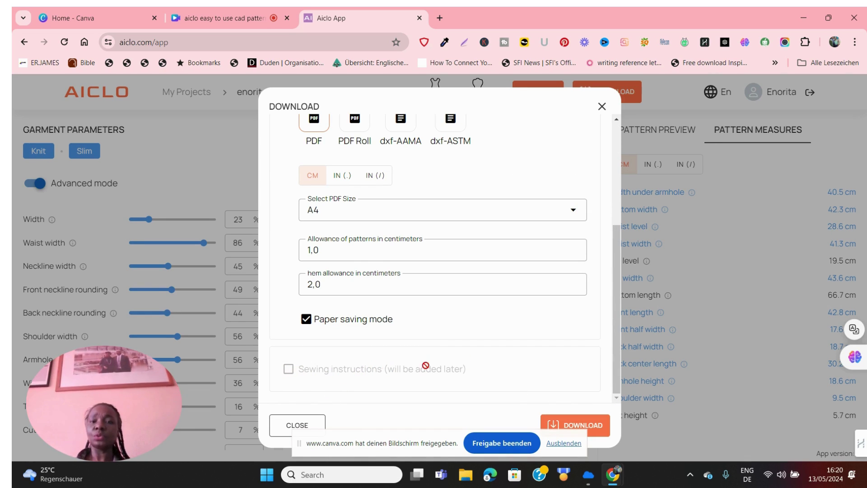
click(326, 214)
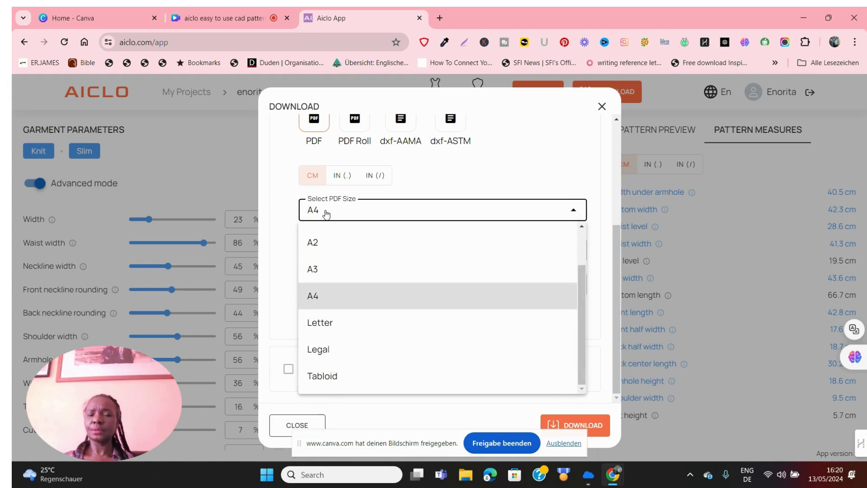
click(326, 214)
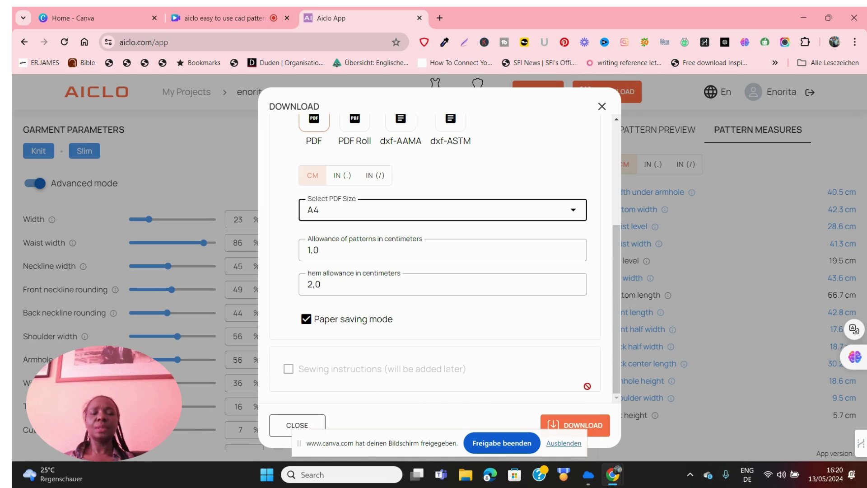
drag(619, 331, 616, 203)
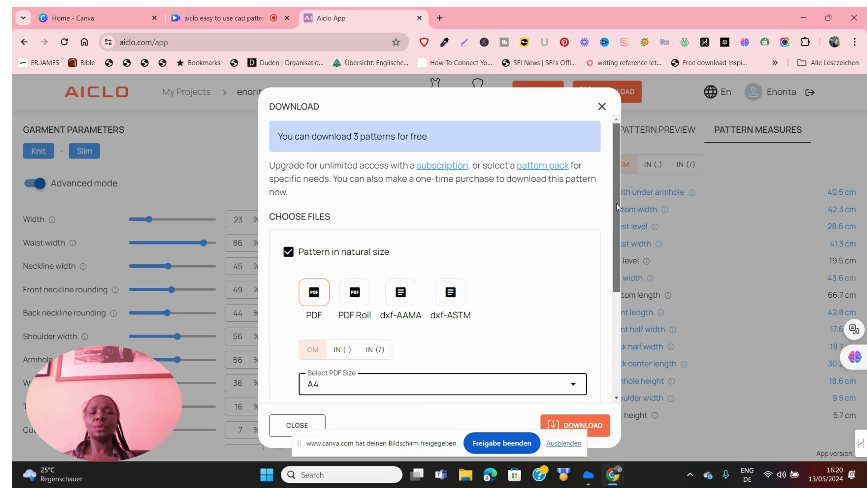
click(601, 107)
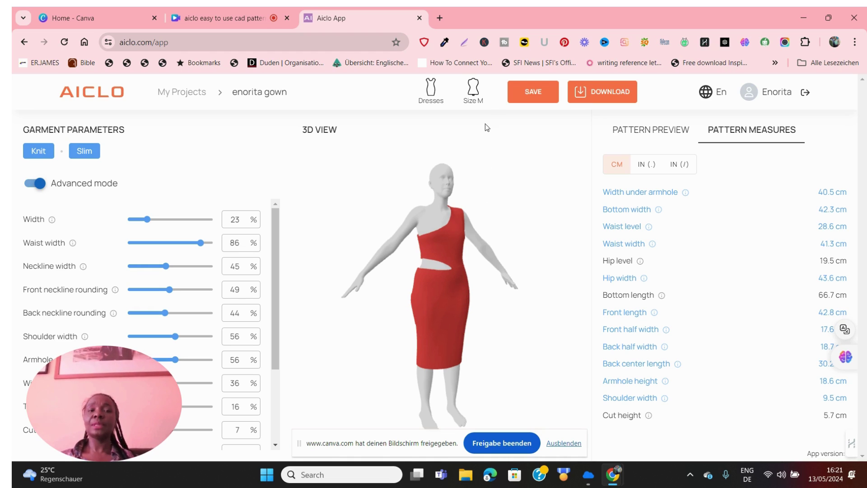
Start a new custom avatar and view the measuring guides for height and chest circumference at maximum
click(472, 90)
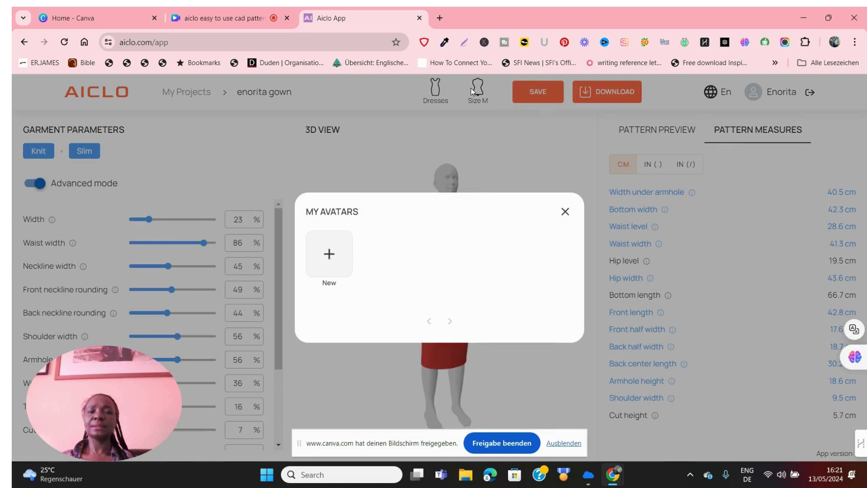
click(330, 258)
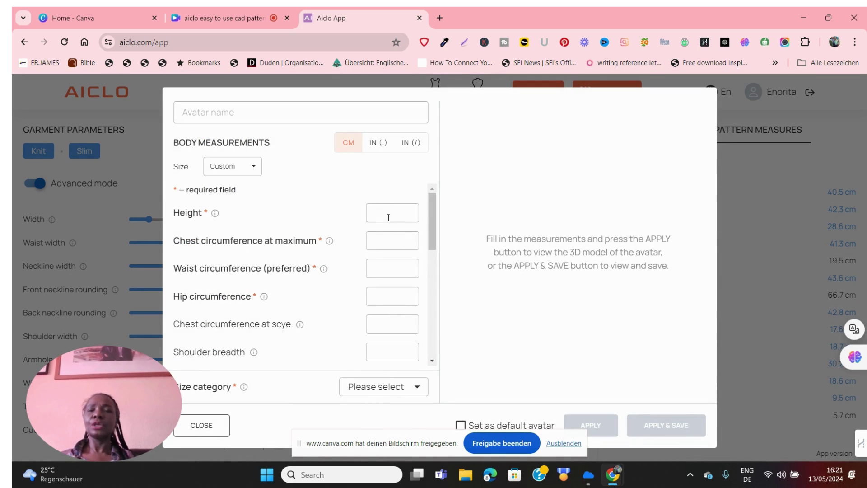
click(212, 115)
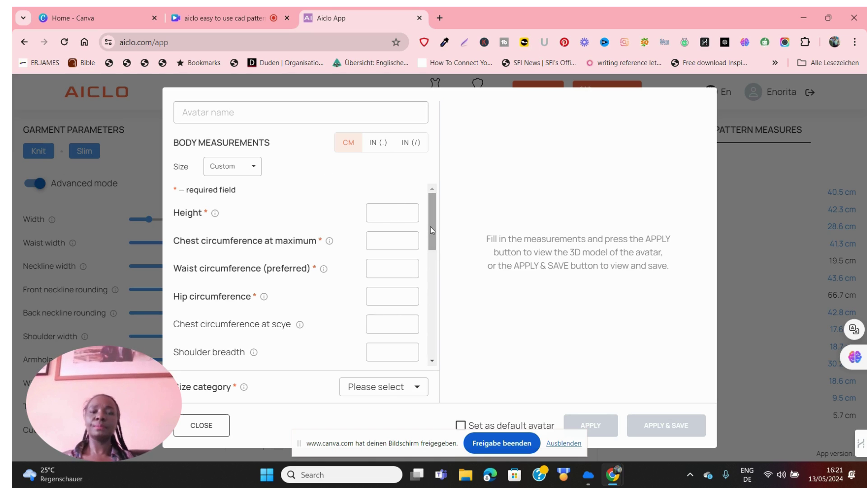
click(216, 218)
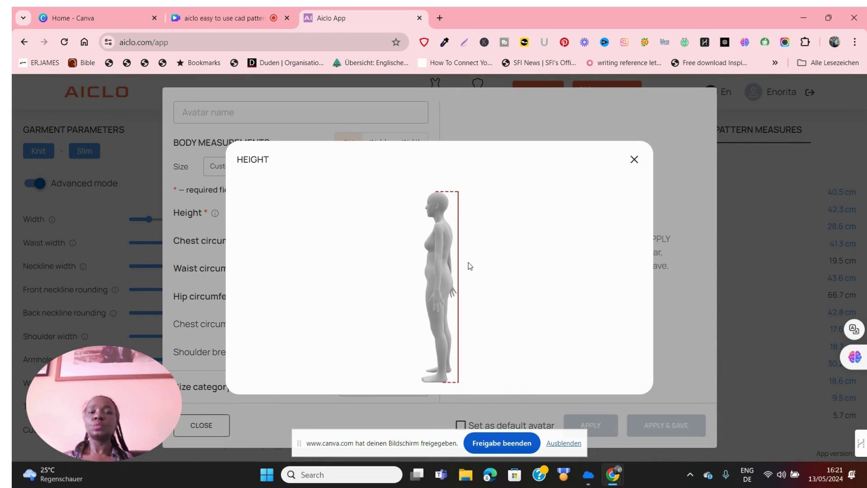
click(634, 159)
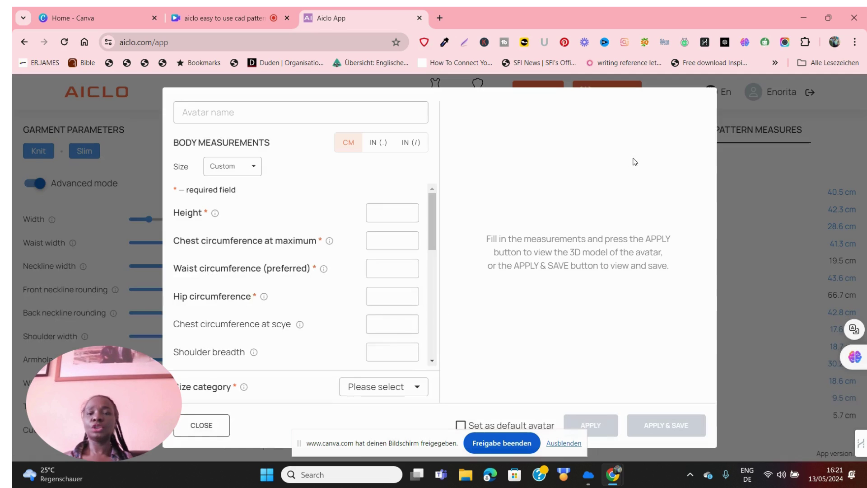
click(330, 241)
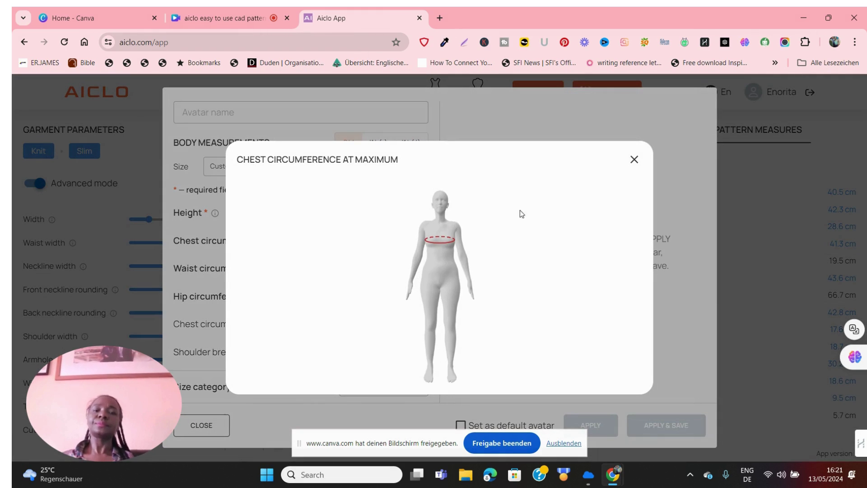
click(635, 160)
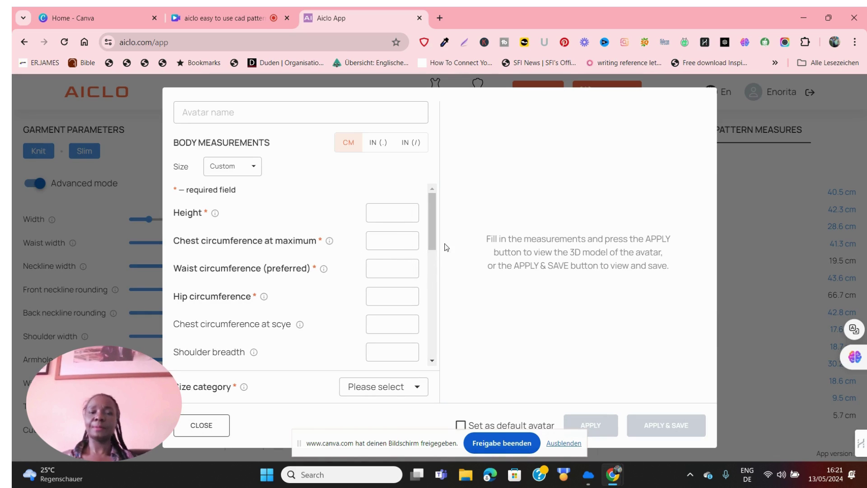
Review the remaining body measurements of the new avatar down to ankle circumference, and leave the avatar setup without saving
drag(433, 235, 437, 393)
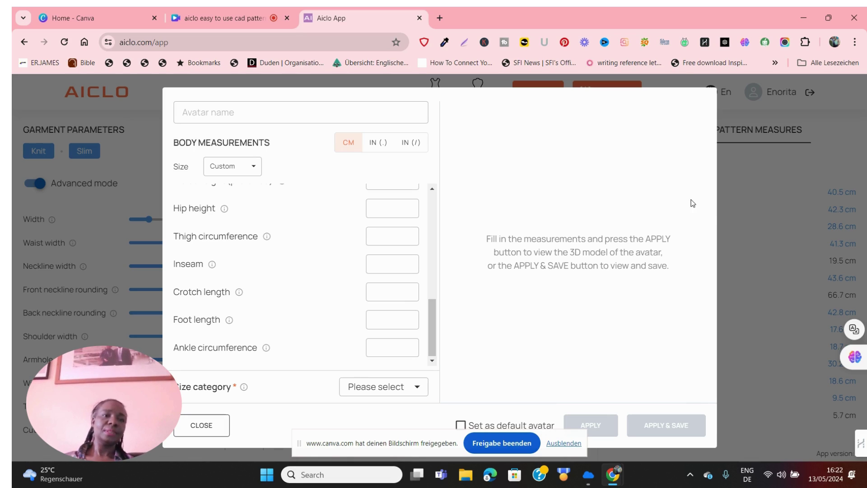
click(719, 206)
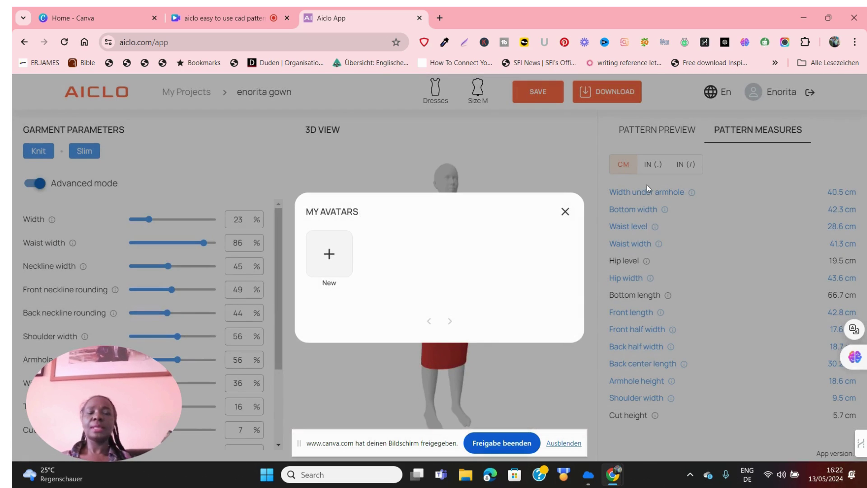
click(565, 212)
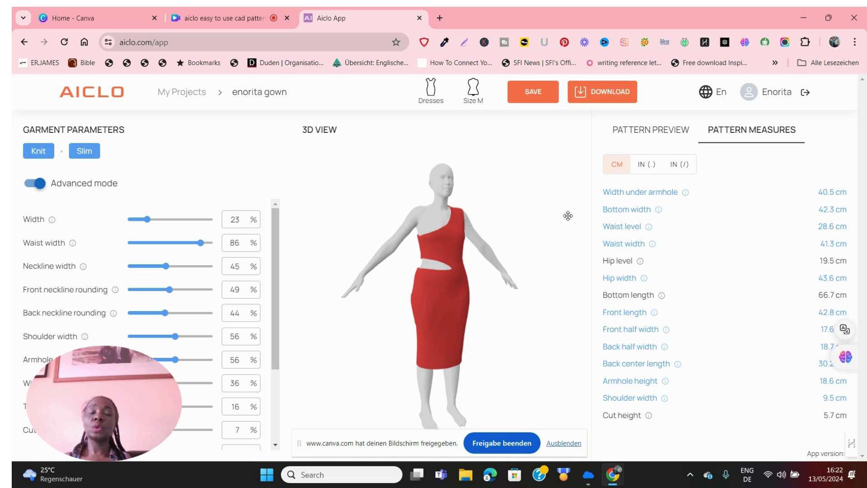